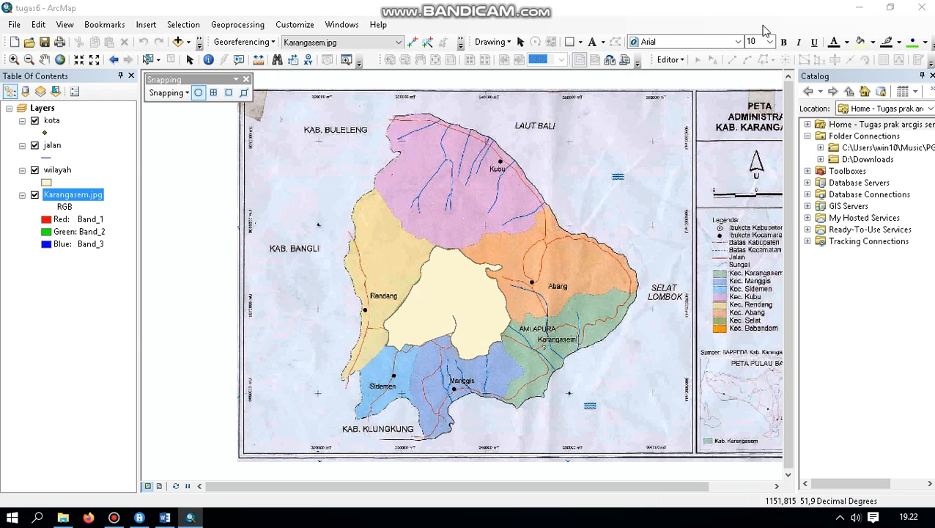
# Start a new shapefile in the D:\Downloads folder and name it kota, keeping the Point feature type
pyautogui.click(848, 162)
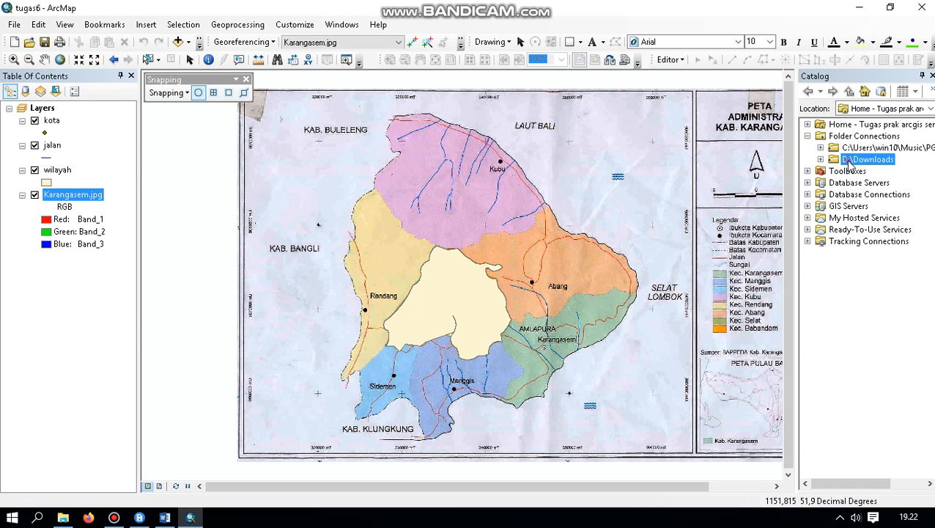
pyautogui.rightClick(850, 164)
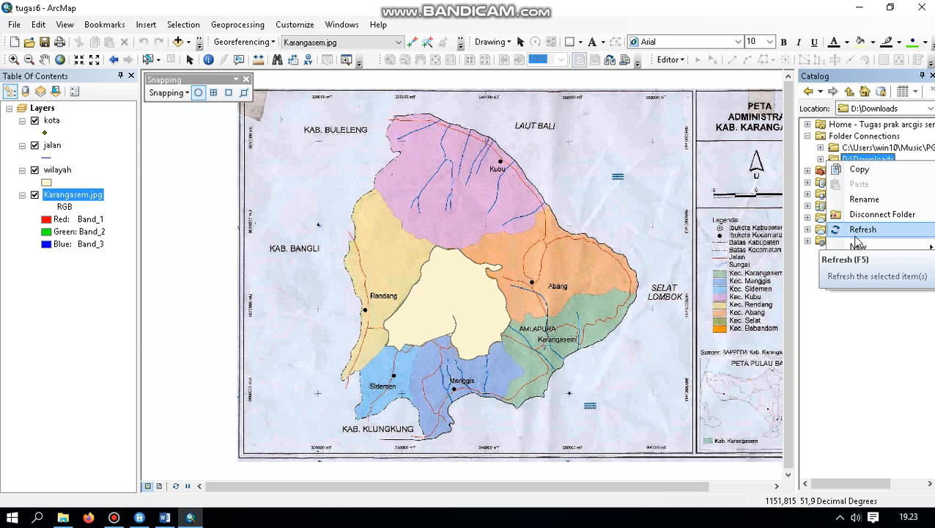
pyautogui.moveTo(866, 250)
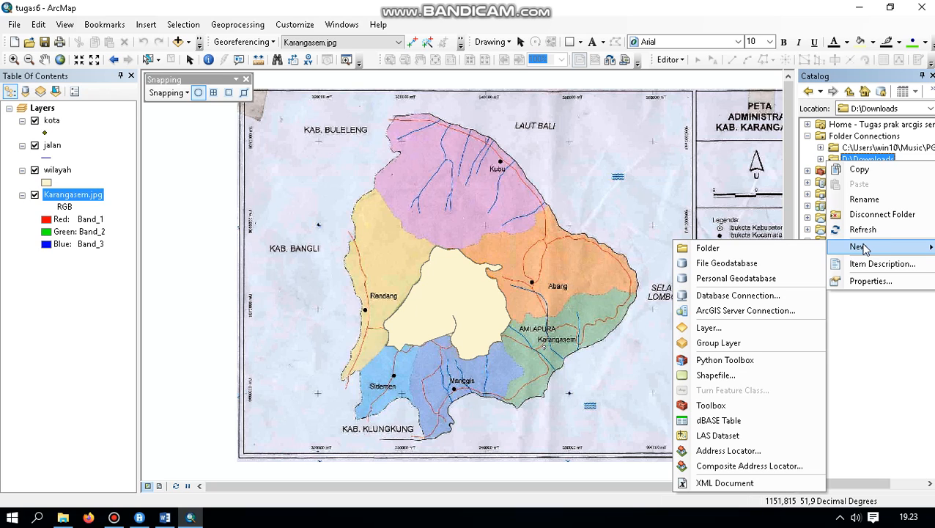
pyautogui.click(714, 377)
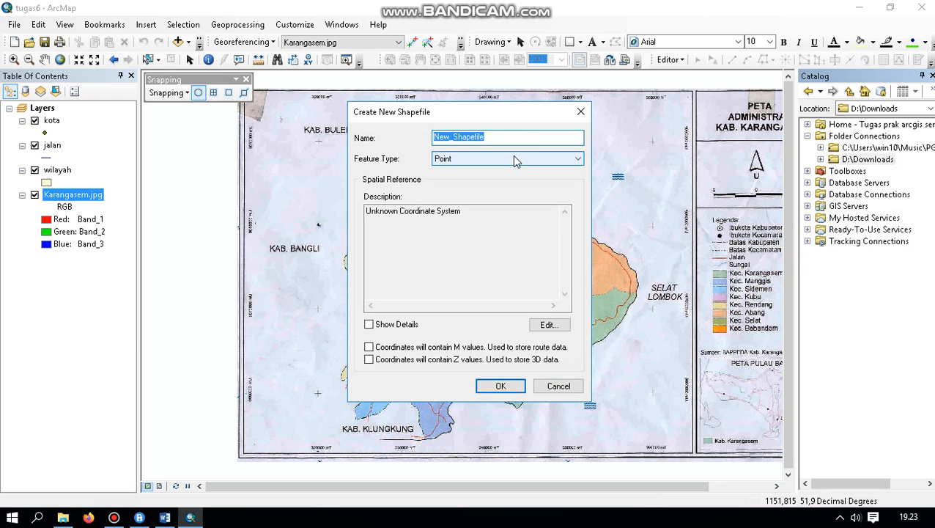
pyautogui.press('BackSpace')
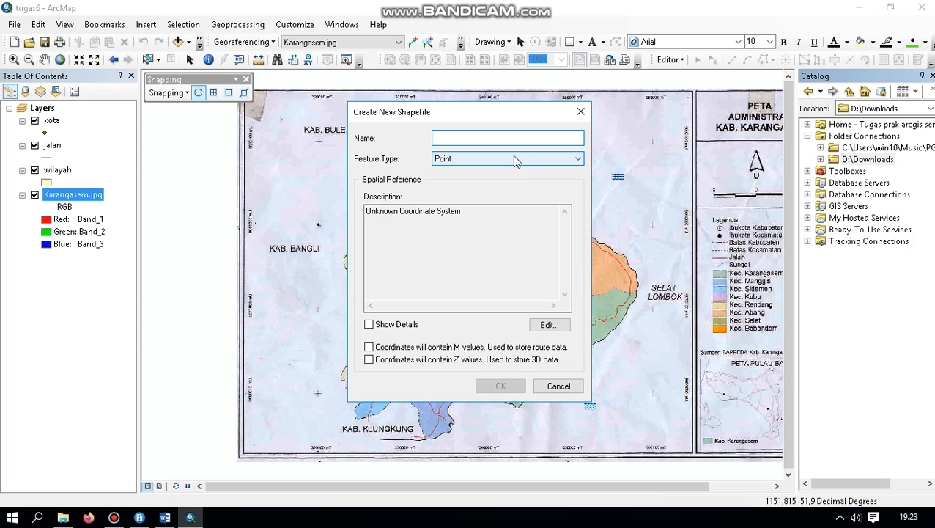
pyautogui.write('kota')
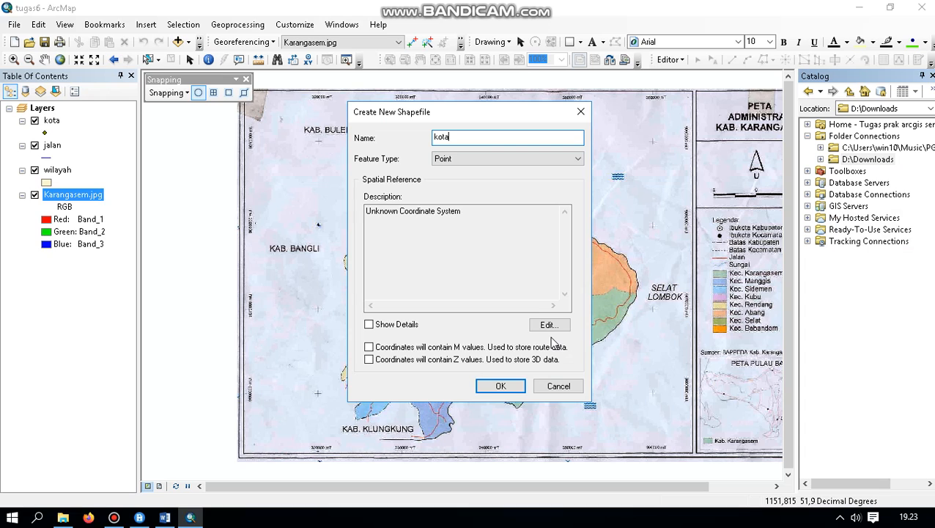
# Set the new shapefile's coordinate system to WGS 1984 from the World group of Geographic Coordinate Systems
pyautogui.click(549, 325)
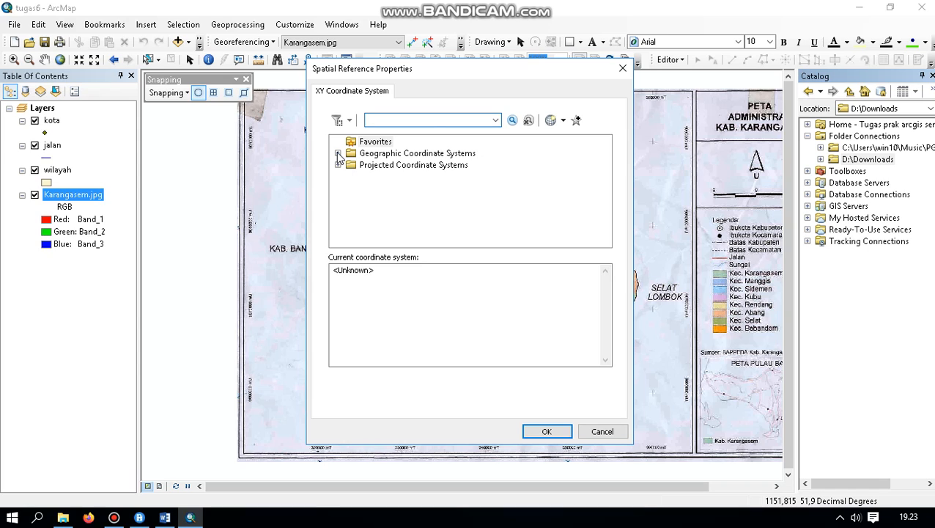
pyautogui.click(338, 154)
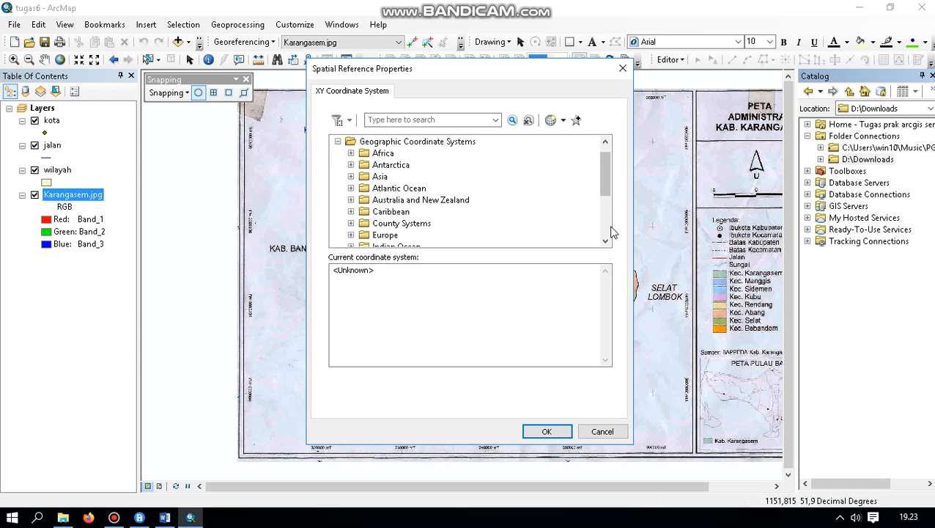
pyautogui.click(609, 243)
pyautogui.click(608, 243)
pyautogui.click(608, 243)
pyautogui.click(608, 243)
pyautogui.click(608, 242)
pyautogui.click(609, 243)
pyautogui.click(608, 242)
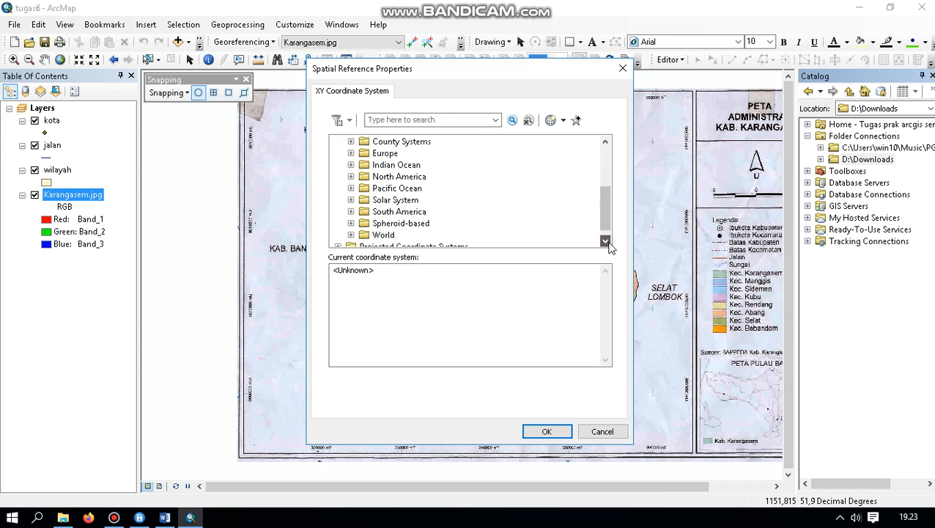
pyautogui.click(609, 243)
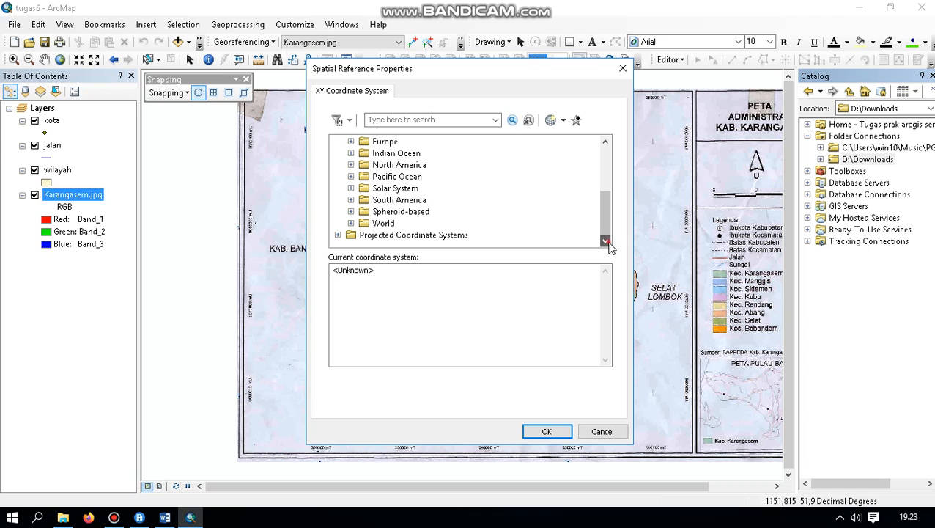
pyautogui.click(351, 223)
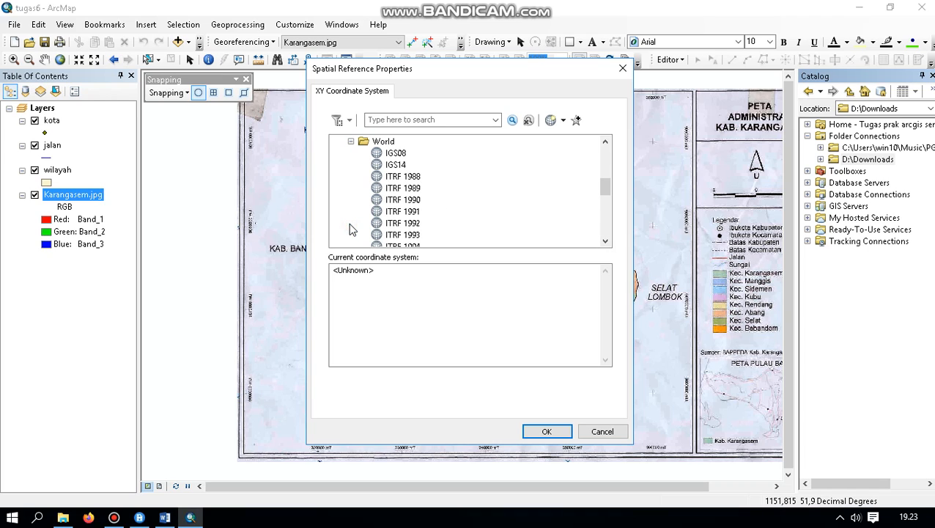
pyautogui.click(605, 241)
pyautogui.click(605, 240)
pyautogui.click(605, 241)
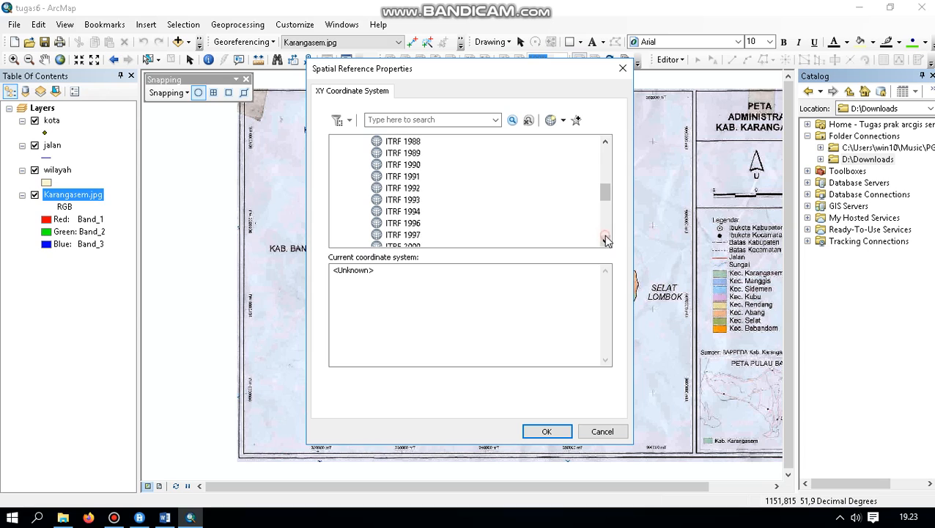
pyautogui.click(605, 241)
pyautogui.click(606, 240)
pyautogui.click(606, 240)
pyautogui.click(606, 240)
pyautogui.click(606, 241)
pyautogui.click(606, 240)
pyautogui.click(605, 240)
pyautogui.click(605, 241)
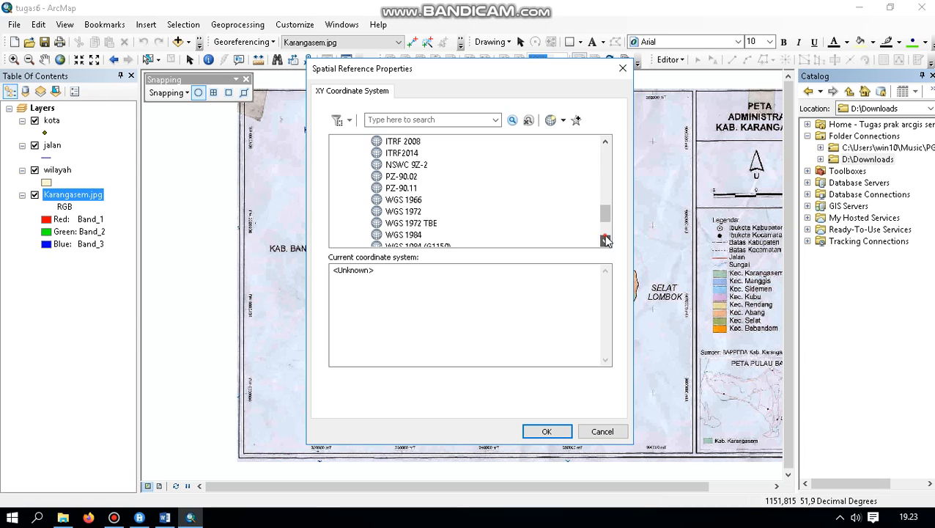
pyautogui.click(605, 240)
pyautogui.click(606, 240)
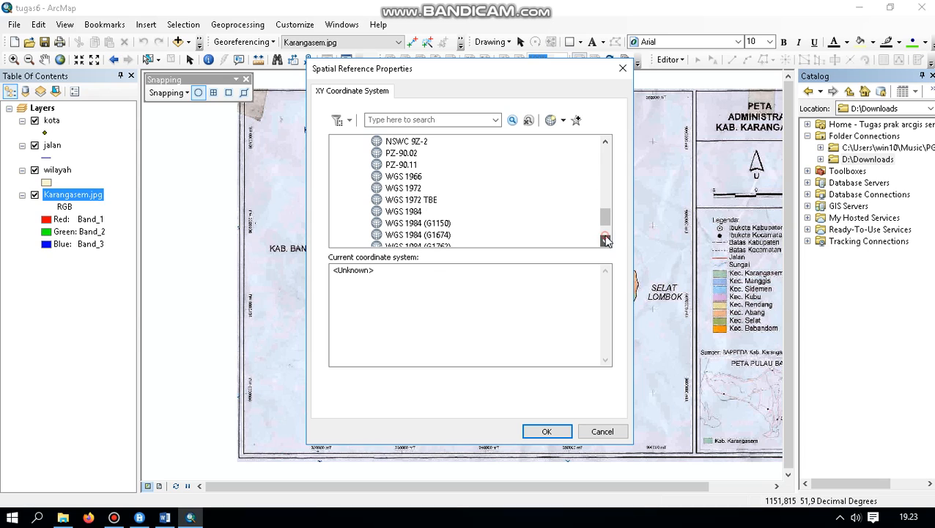
pyautogui.click(404, 212)
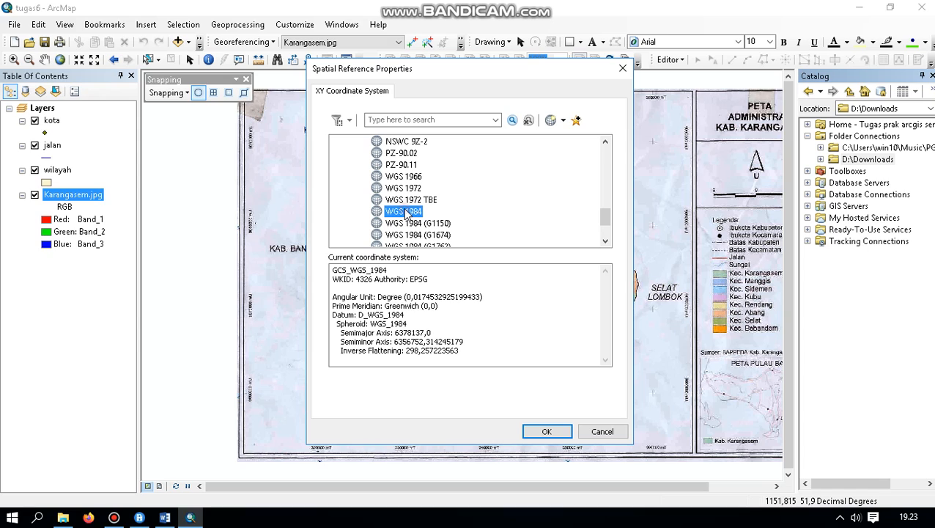
pyautogui.click(548, 432)
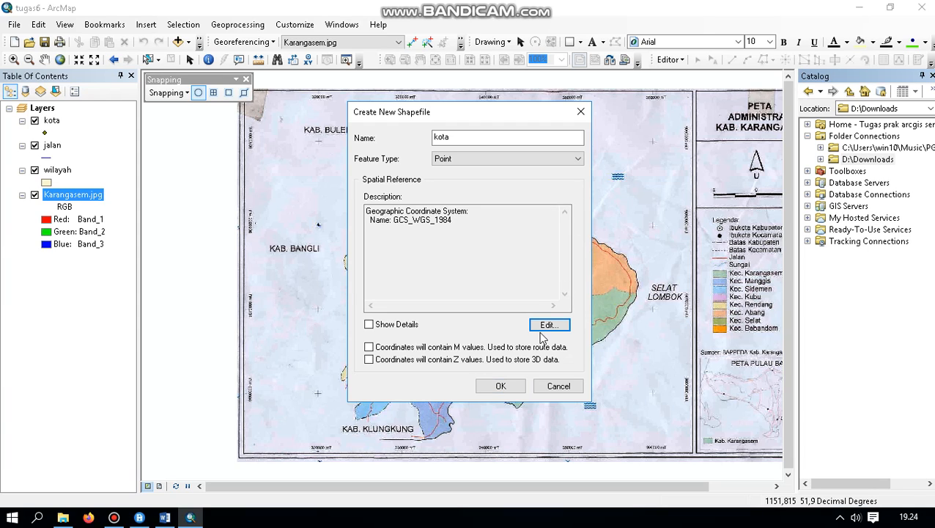
# Change the new shapefile's name to jalan and its feature type to Polyline
pyautogui.click(460, 138)
pyautogui.press('BackSpace')
pyautogui.press('BackSpace')
pyautogui.press('BackSpace')
pyautogui.press('BackSpace')
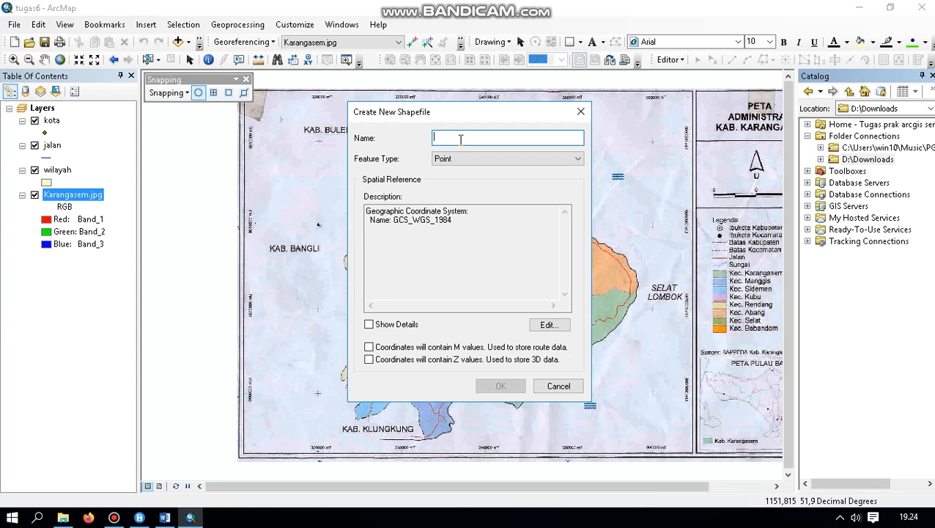
pyautogui.write('jal')
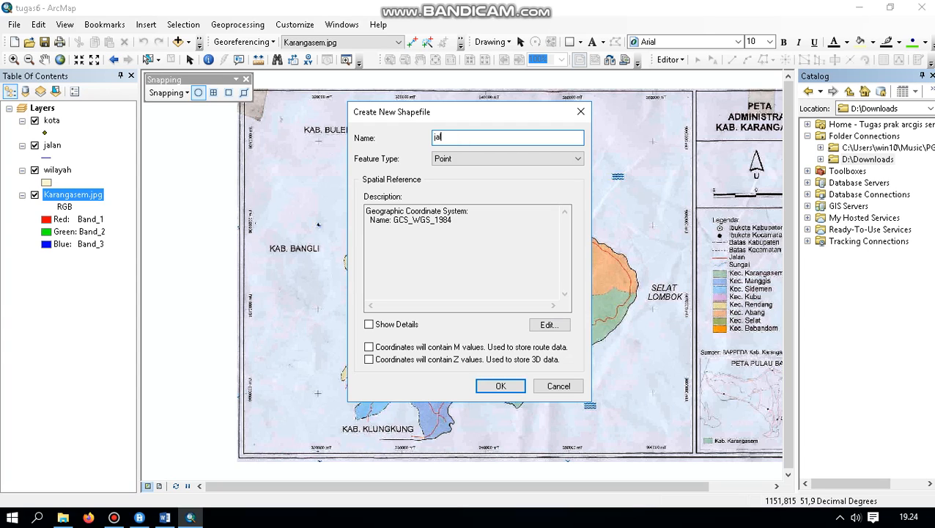
pyautogui.write('an')
pyautogui.click(535, 166)
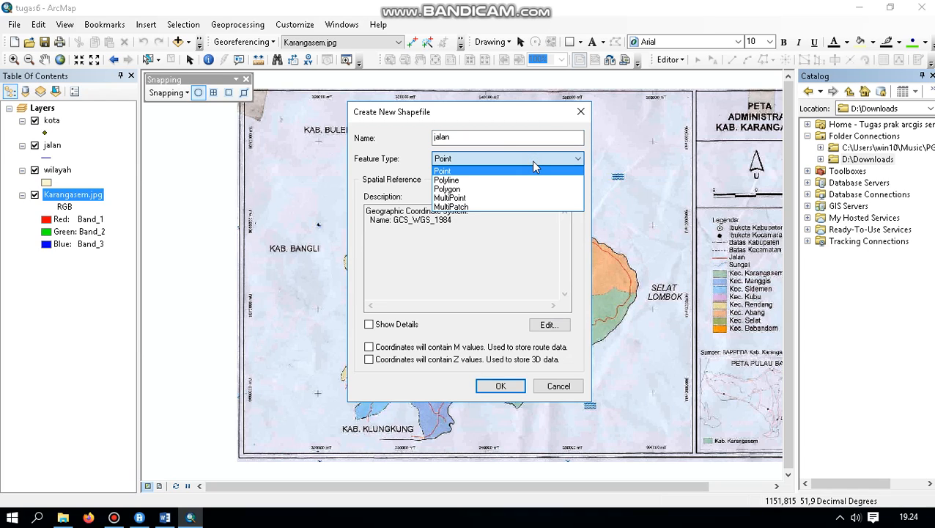
pyautogui.click(477, 181)
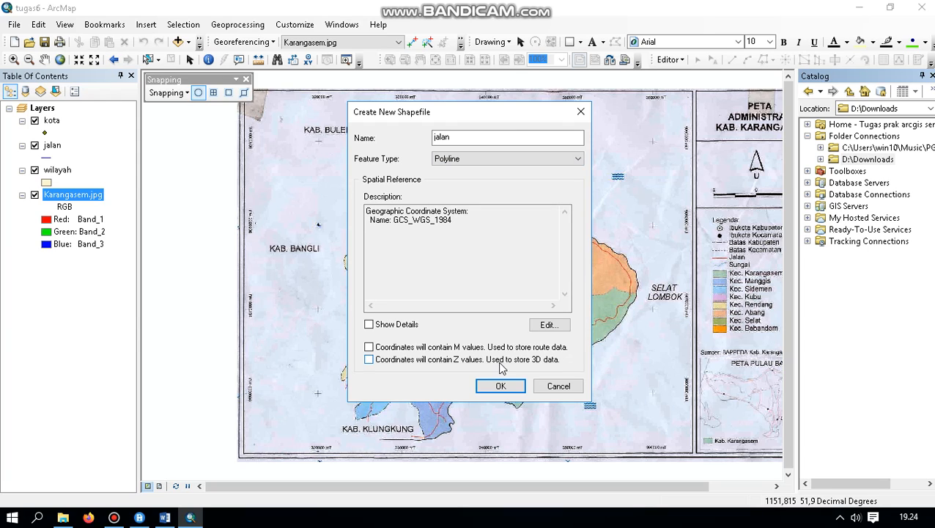
# Change the shapefile's name to wilayah and its feature type to Polygon, and dismiss the dialog without creating it
pyautogui.click(559, 140)
pyautogui.press('BackSpace')
pyautogui.press('BackSpace')
pyautogui.press('BackSpace')
pyautogui.press('BackSpace')
pyautogui.press('BackSpace')
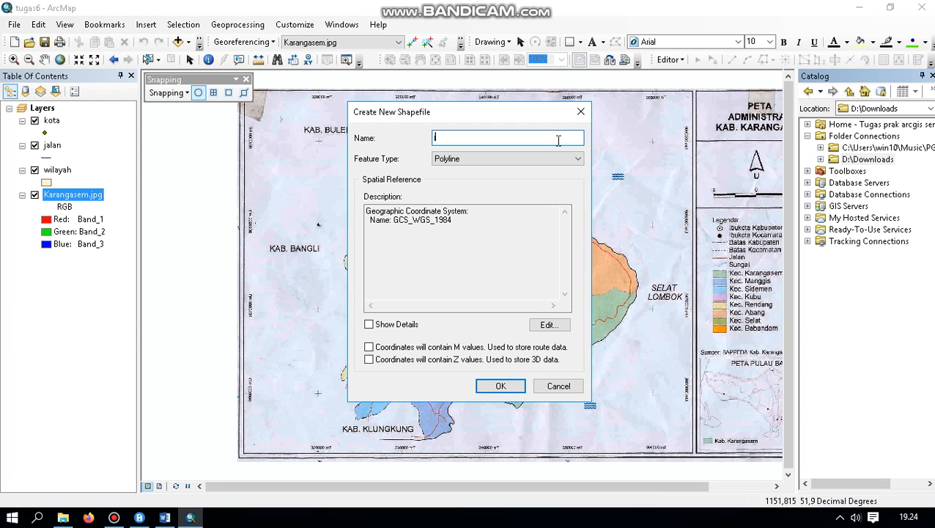
pyautogui.write('wilayah')
pyautogui.click(561, 160)
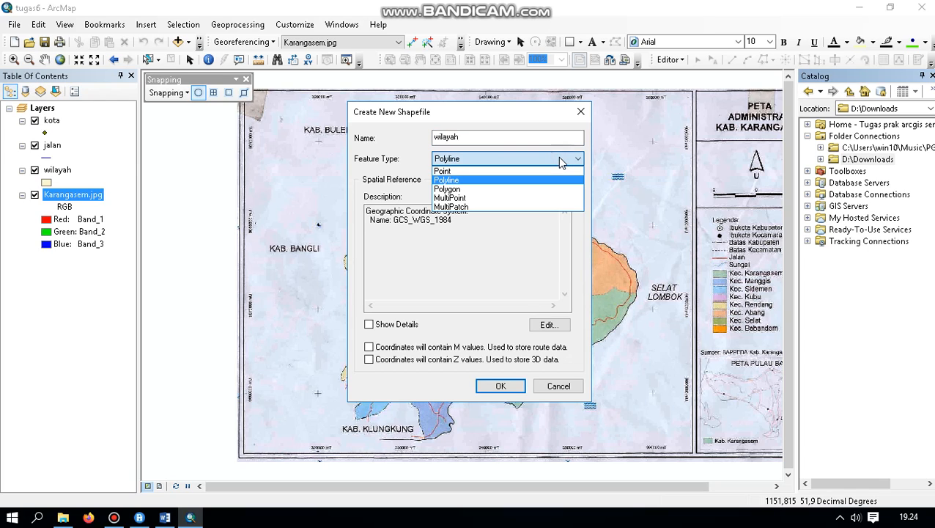
pyautogui.click(472, 189)
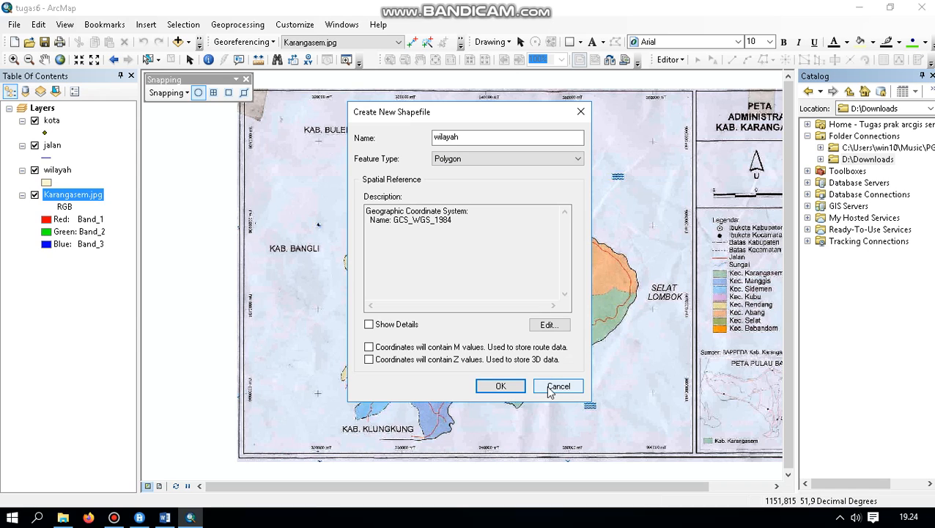
pyautogui.click(582, 111)
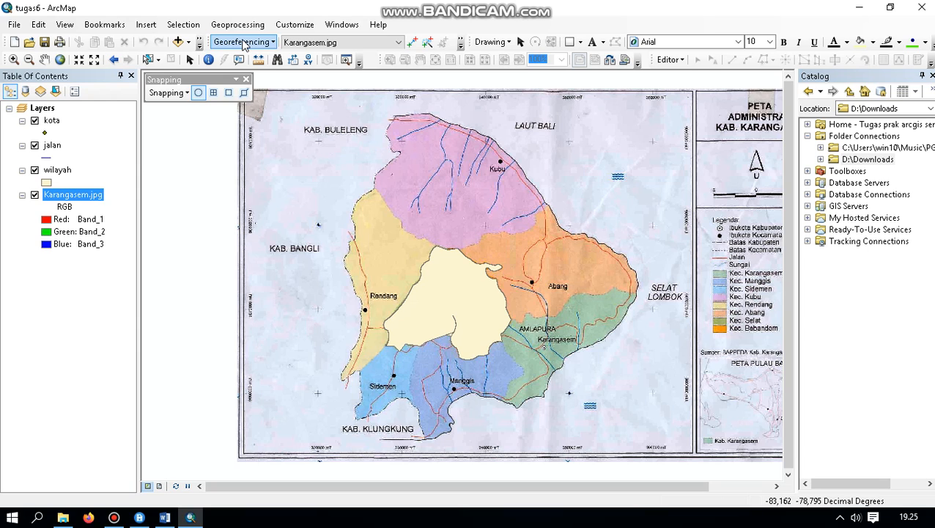
# Browse the D:\Downloads folder with Add Data for the jalan and kota shapefiles, and close without adding anything
pyautogui.click(189, 44)
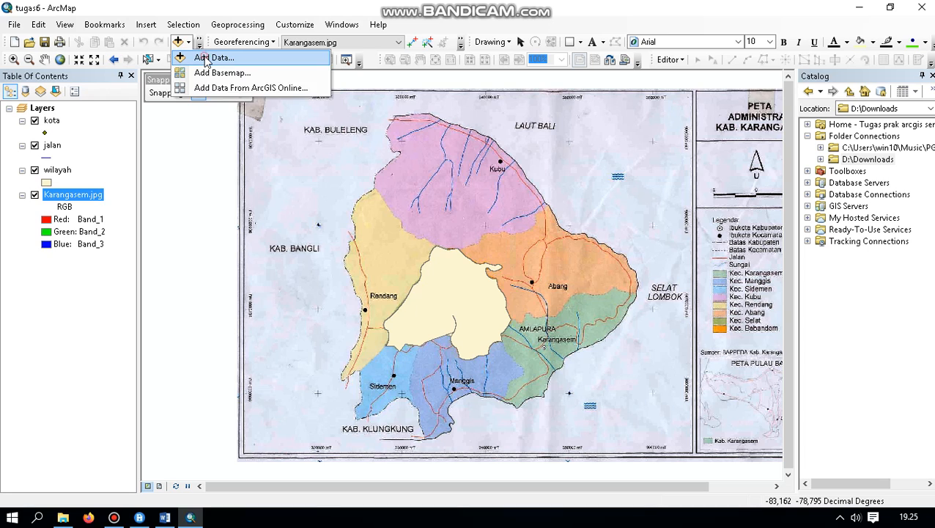
pyautogui.click(207, 59)
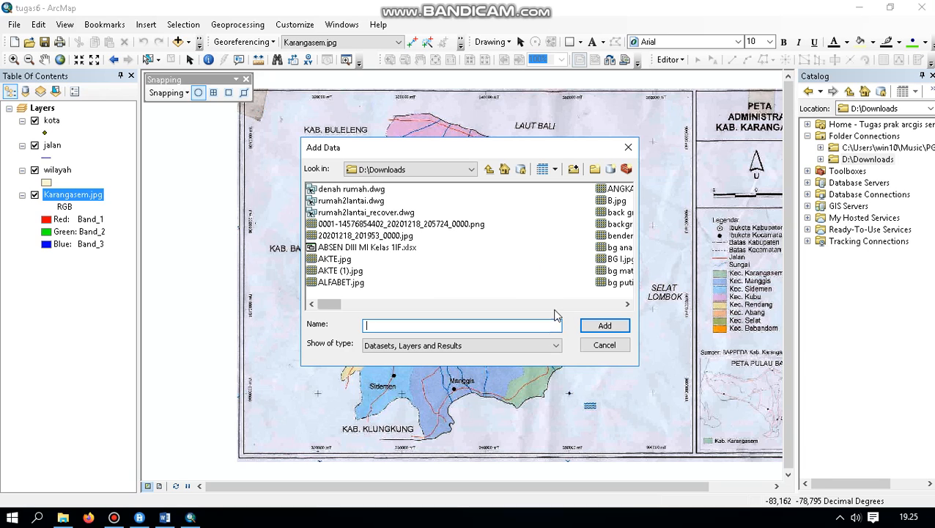
pyautogui.click(628, 304)
pyautogui.click(628, 303)
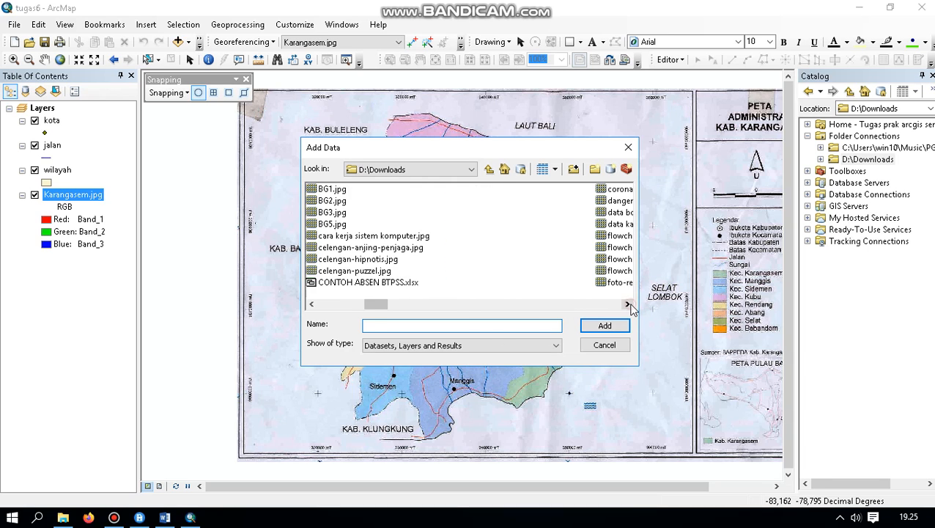
pyautogui.click(628, 304)
pyautogui.click(627, 303)
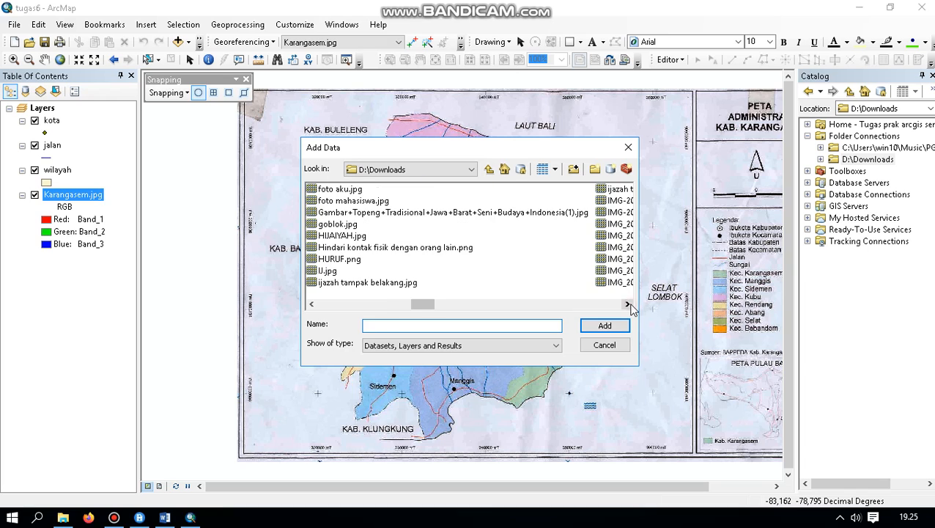
pyautogui.click(627, 304)
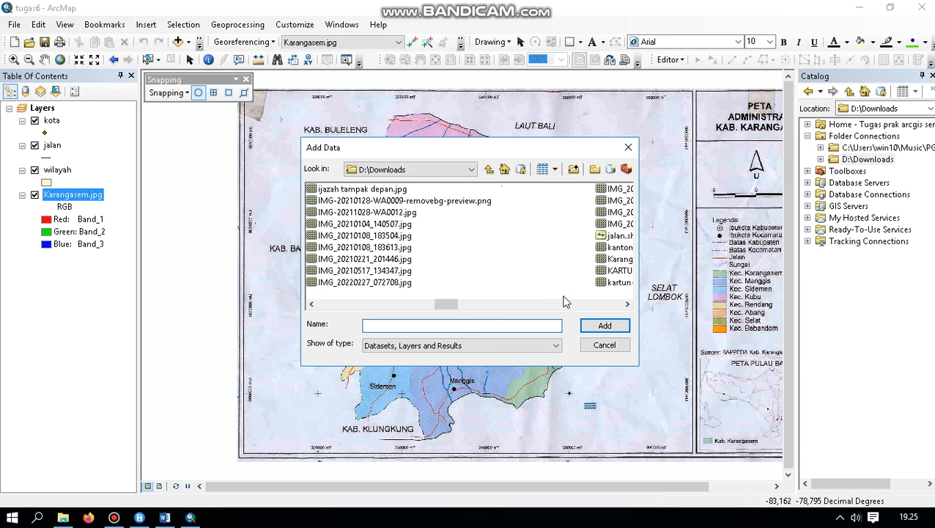
pyautogui.click(625, 305)
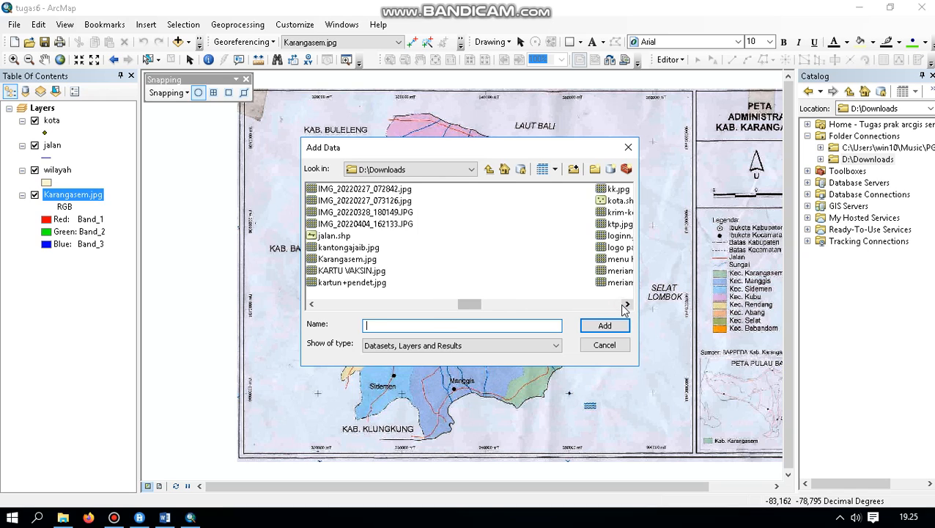
pyautogui.click(626, 304)
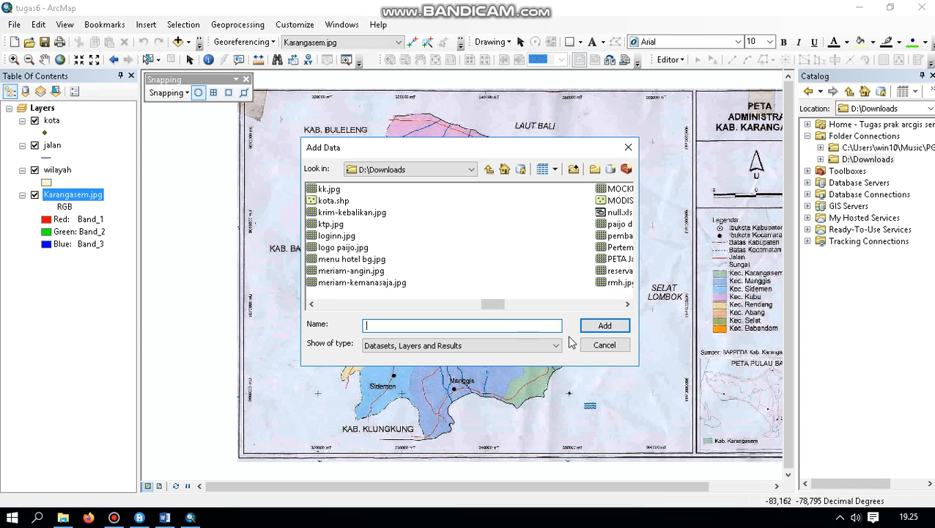
pyautogui.click(629, 147)
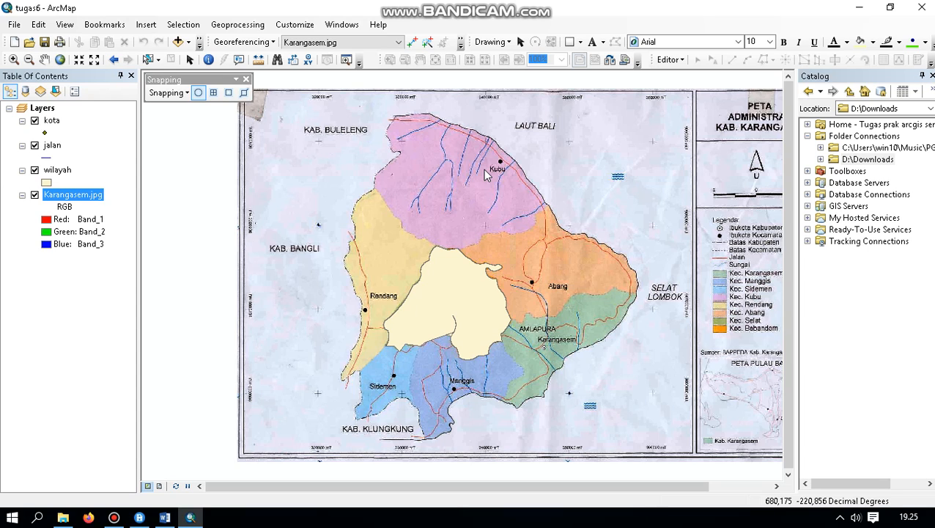
# Start an edit session on the map layers, continuing past the spatial reference warnings
pyautogui.click(681, 62)
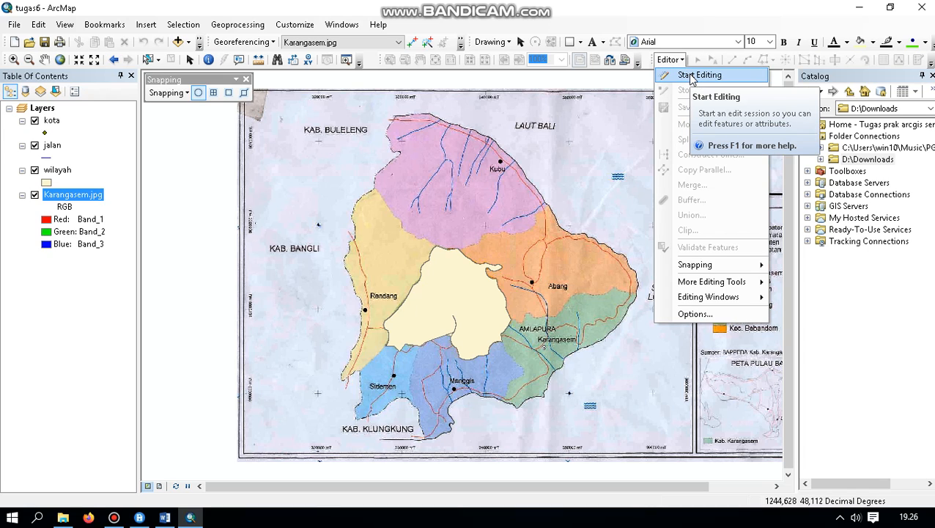
pyautogui.click(691, 78)
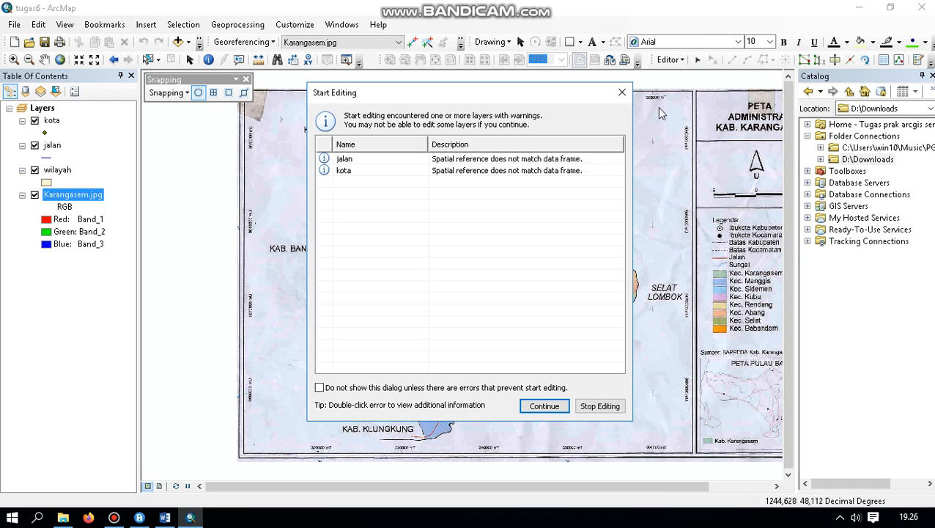
pyautogui.click(544, 407)
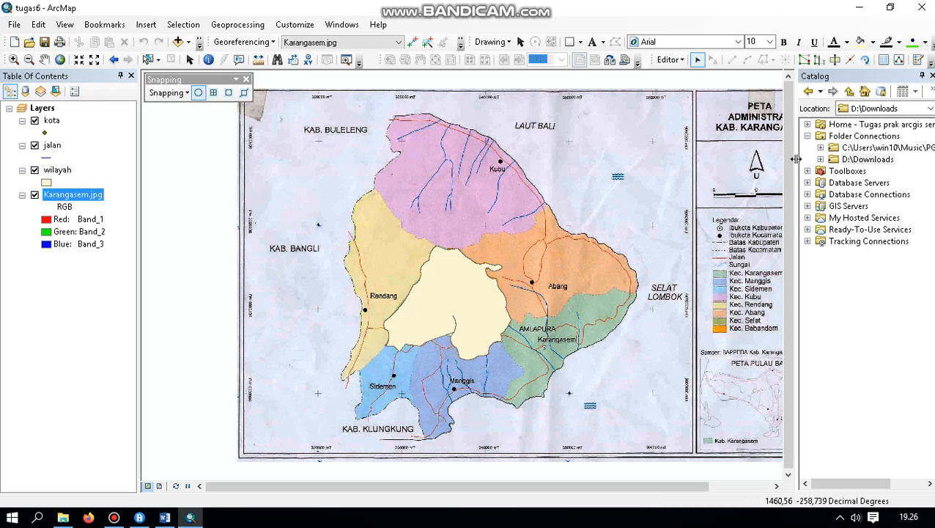
pyautogui.click(680, 60)
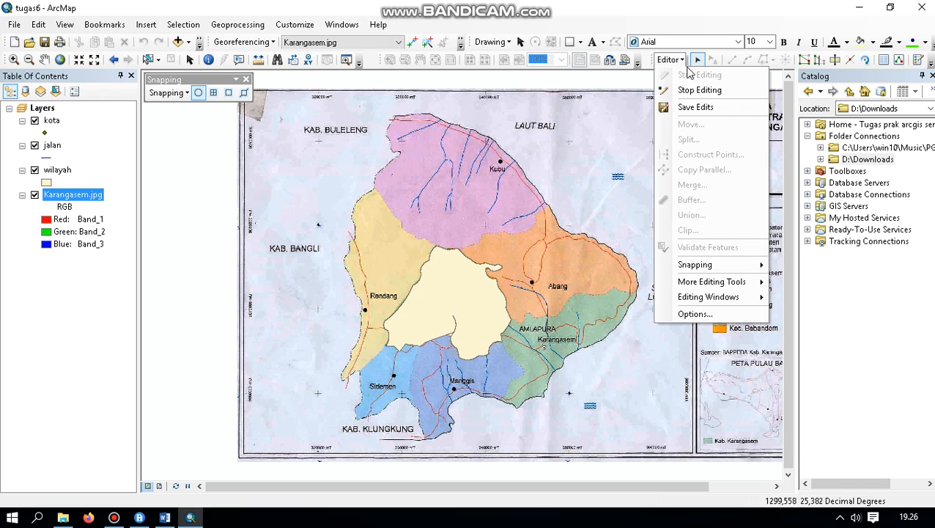
pyautogui.click(680, 61)
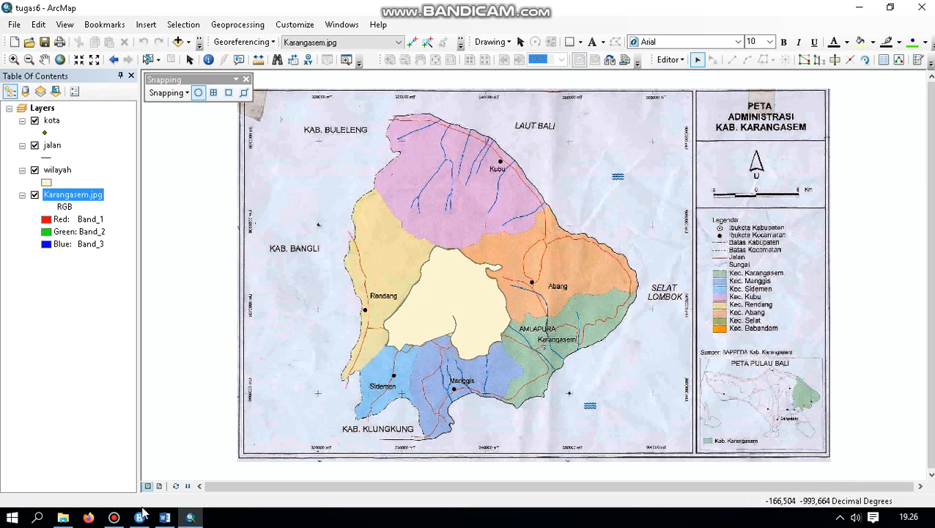
pyautogui.click(114, 518)
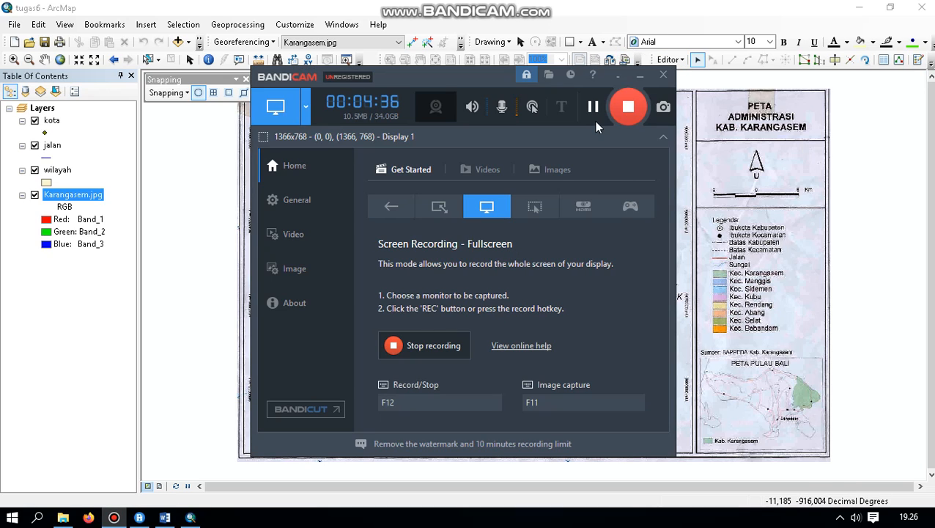
pyautogui.click(594, 107)
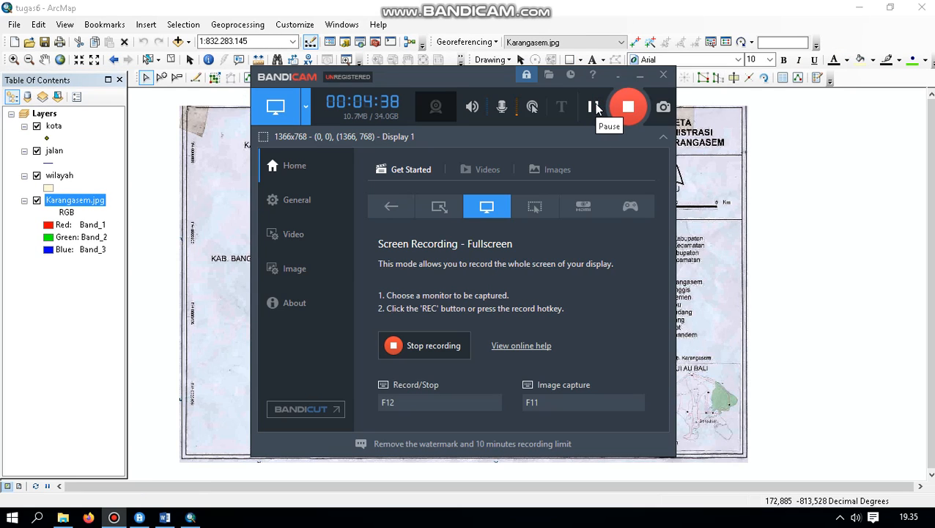